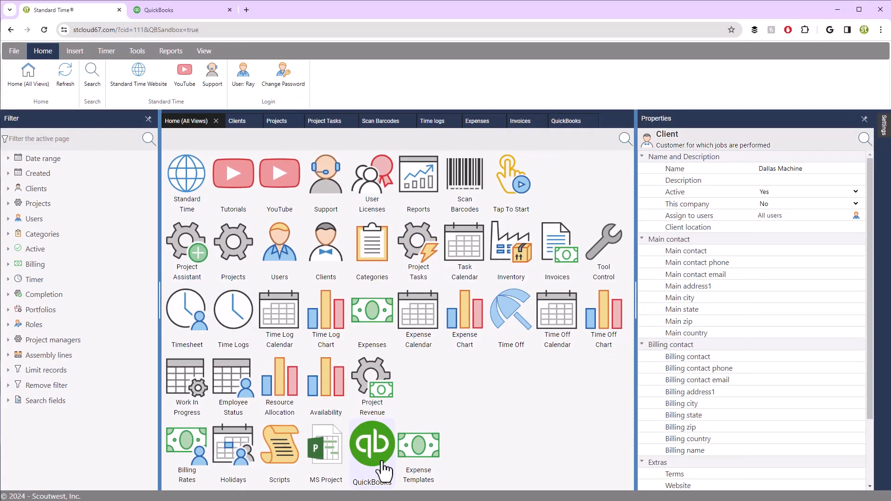
# View the QuickBooks integration page and examine the Dallas Machine record in the client list
pyautogui.click(385, 453)
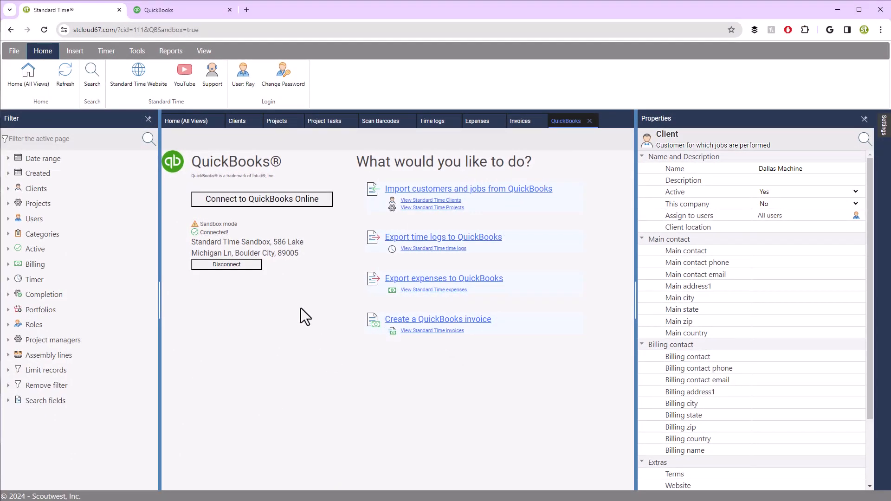
pyautogui.click(191, 120)
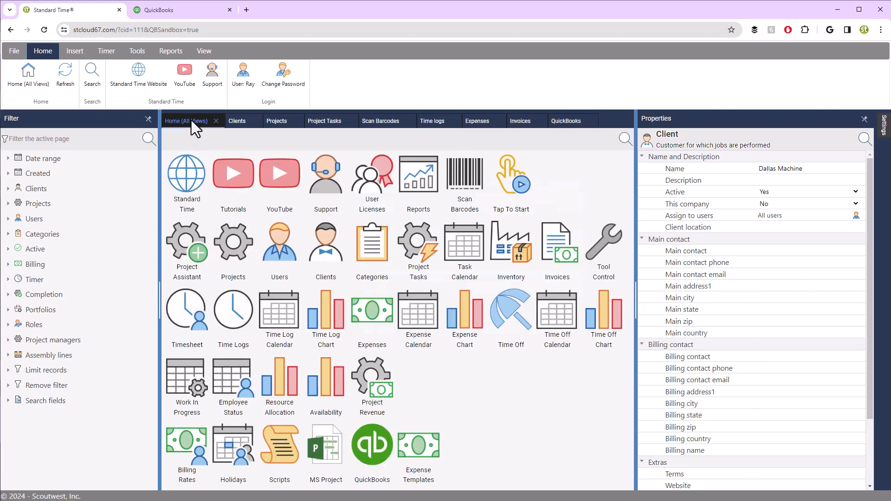
pyautogui.click(326, 251)
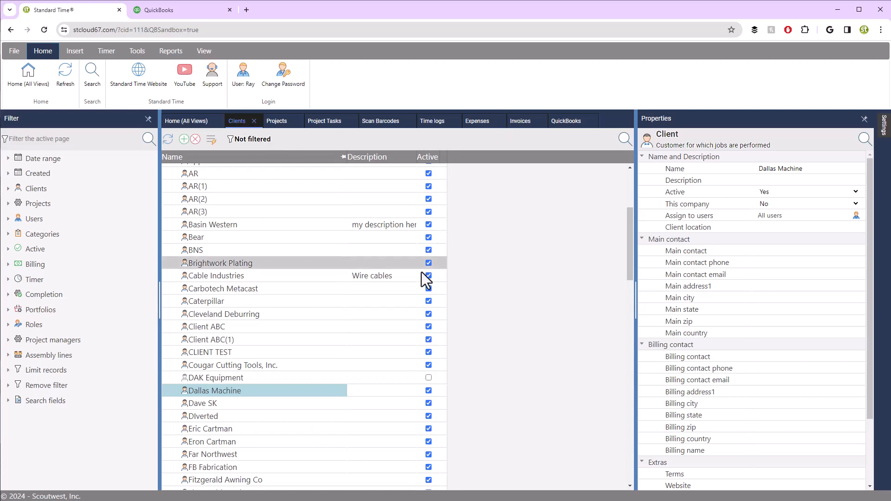
pyautogui.click(379, 390)
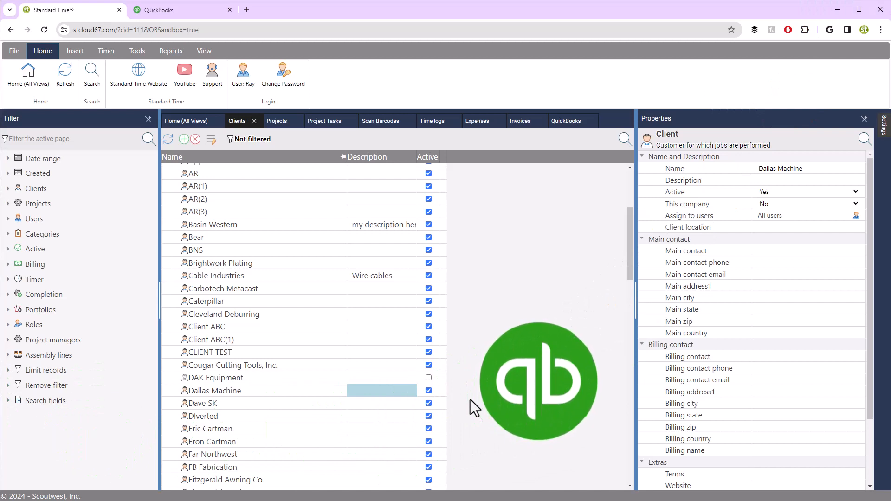
# Examine project 10200 in the project list and its CNC Prep task in the project task list
pyautogui.click(277, 122)
pyautogui.click(368, 232)
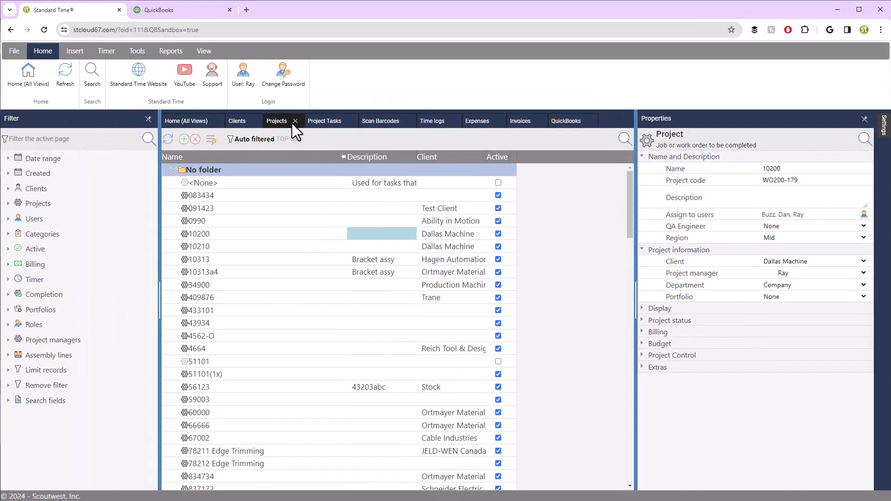
pyautogui.click(316, 122)
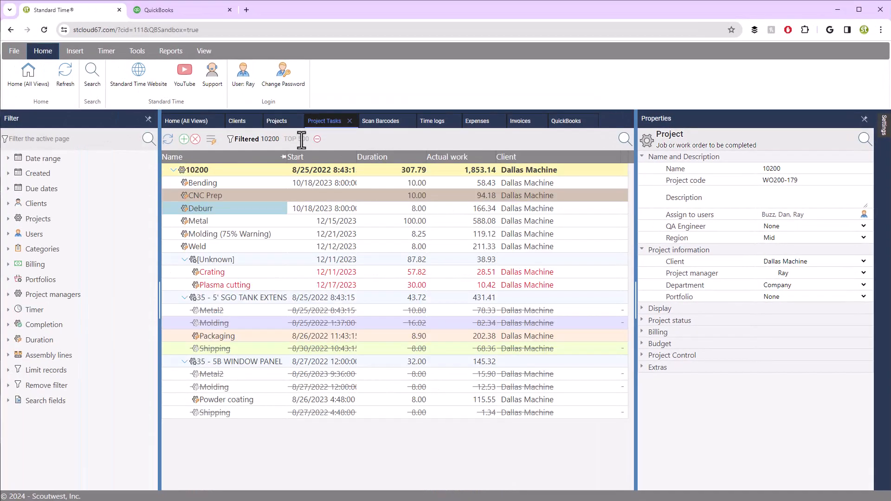
pyautogui.click(505, 197)
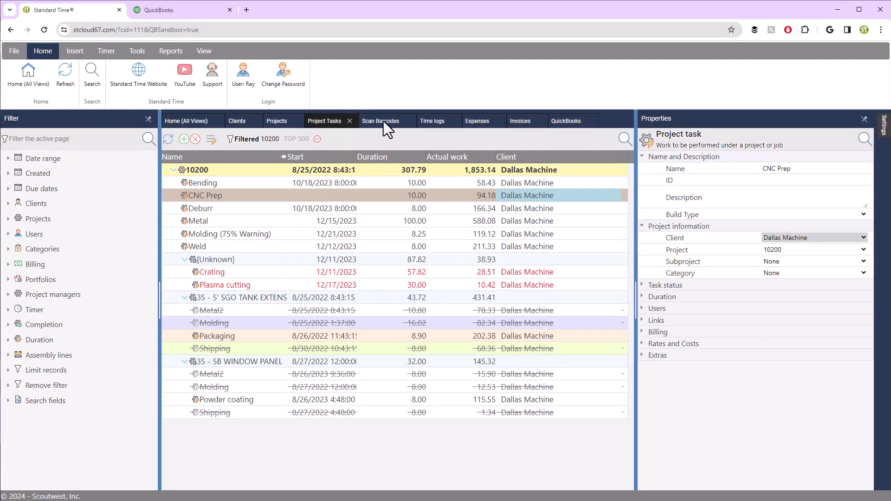
# View the barcode scanning page and examine project 10200's Bending time log dated 3/27/2024
pyautogui.click(383, 121)
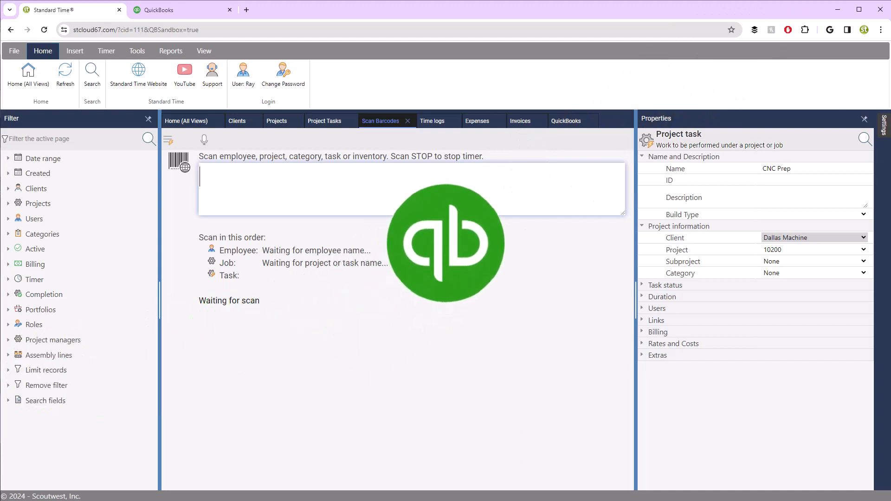
pyautogui.click(431, 122)
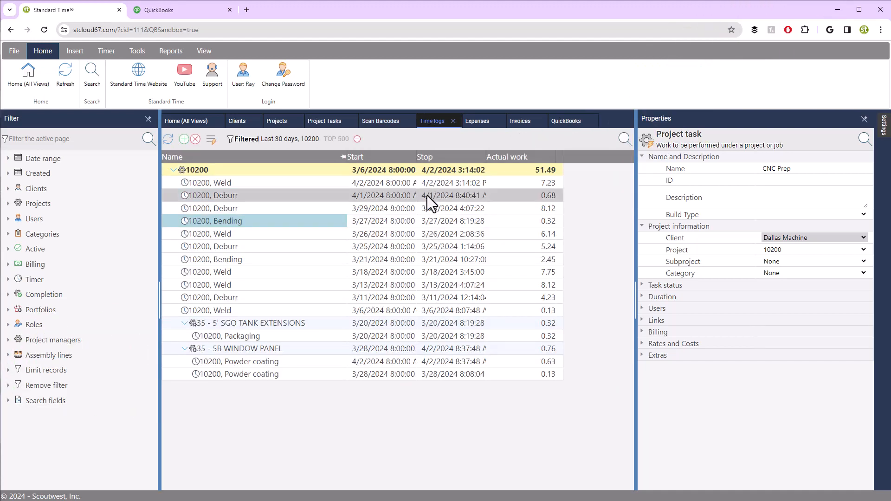
pyautogui.click(394, 220)
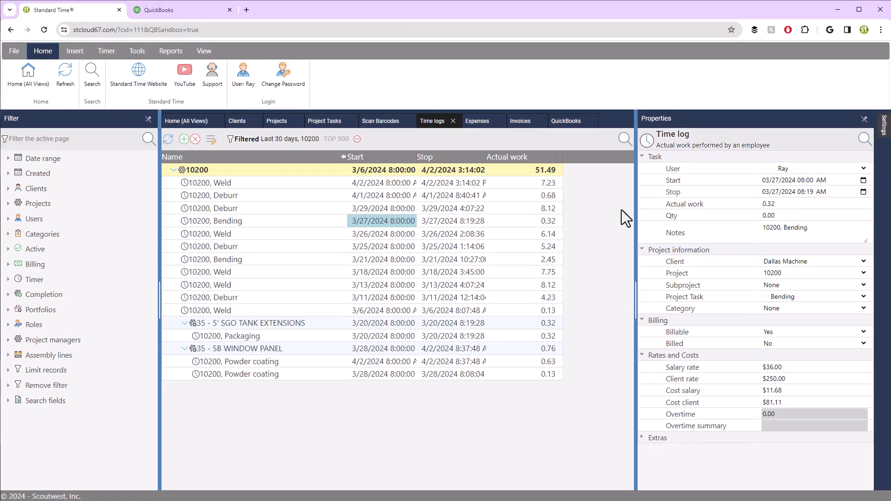
# Examine the Chuck bolts expense of project 10200 and return to the barcode scanning page
pyautogui.click(477, 121)
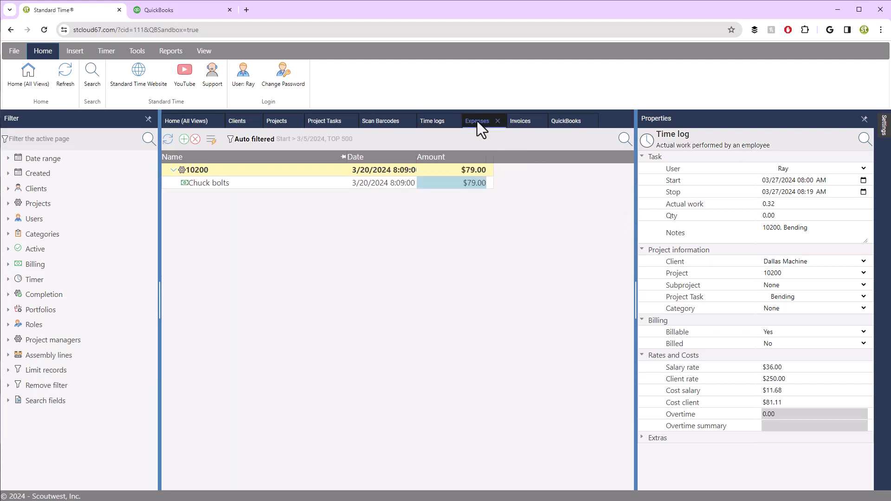
pyautogui.click(396, 180)
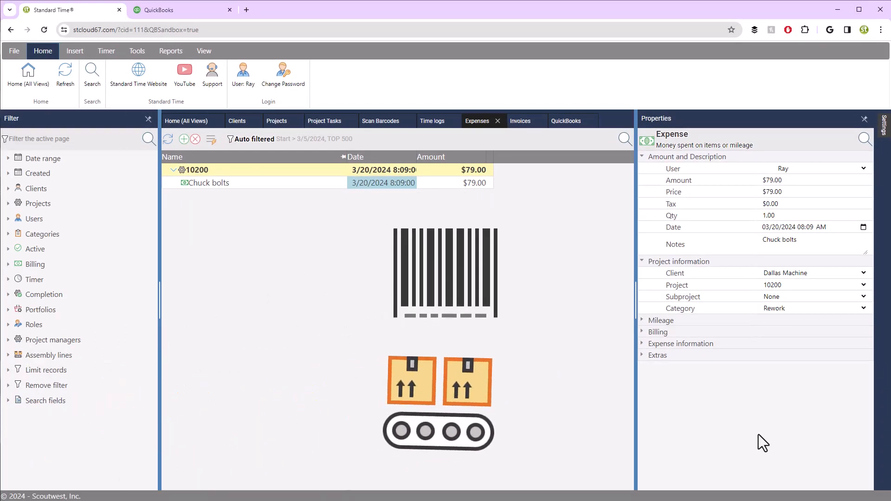
pyautogui.click(383, 122)
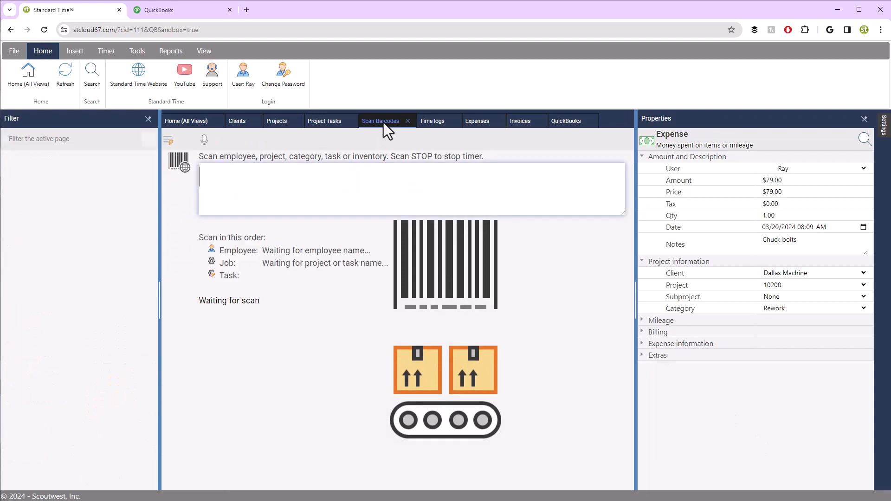
# Examine the Dallas Machine invoice's properties, including its client, project, start range and end range
pyautogui.click(519, 121)
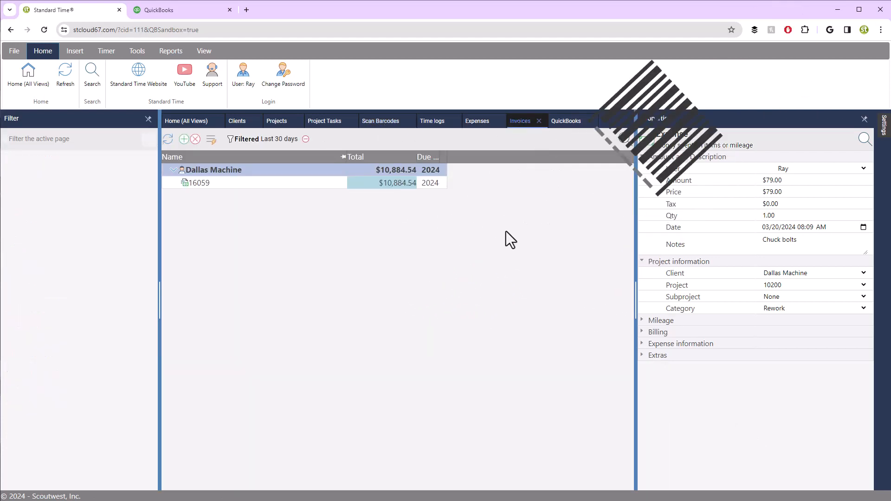
pyautogui.click(328, 184)
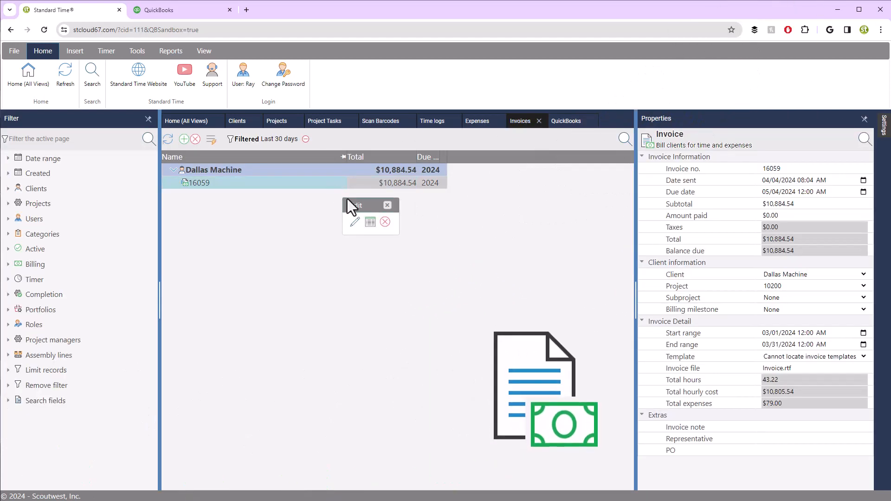
pyautogui.click(651, 271)
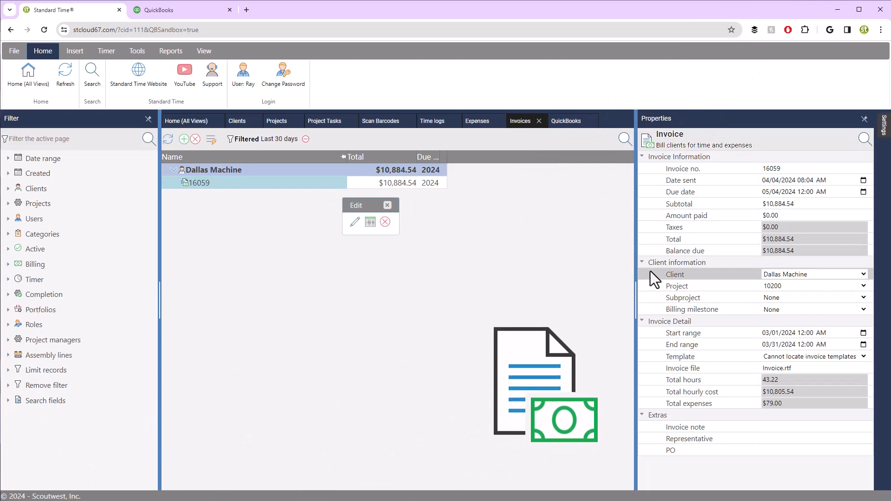
pyautogui.click(654, 285)
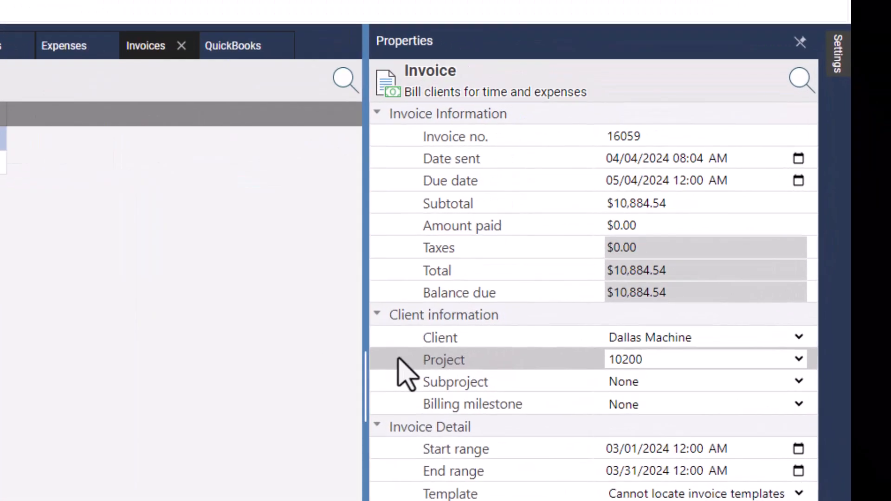
pyautogui.click(368, 460)
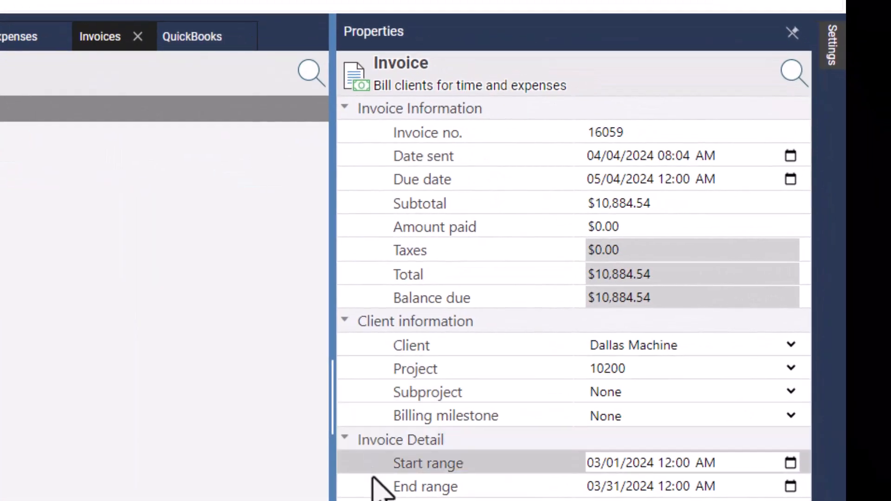
pyautogui.click(373, 478)
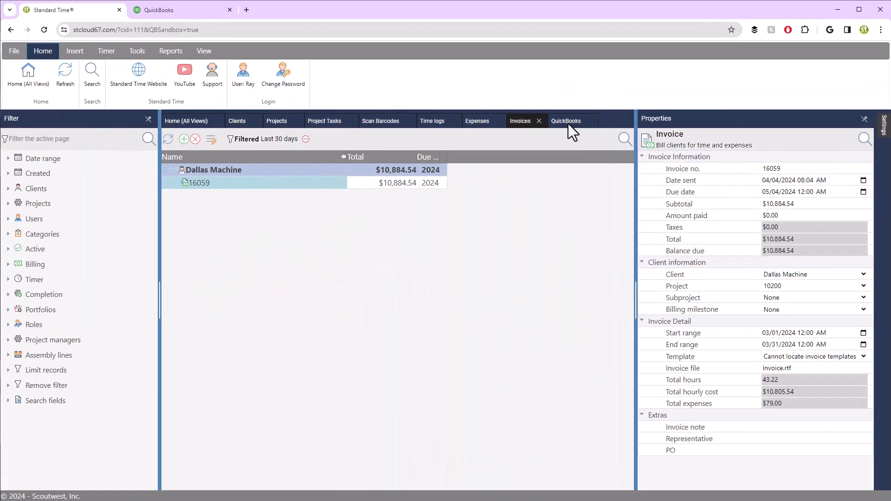
# Revisit the QuickBooks integration page and switch to QuickBooks Online to view its customer list
pyautogui.click(566, 121)
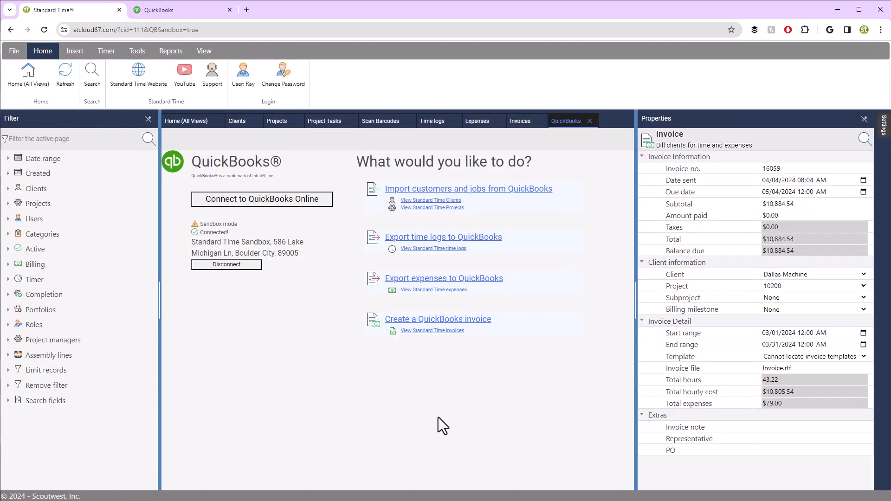
pyautogui.click(162, 11)
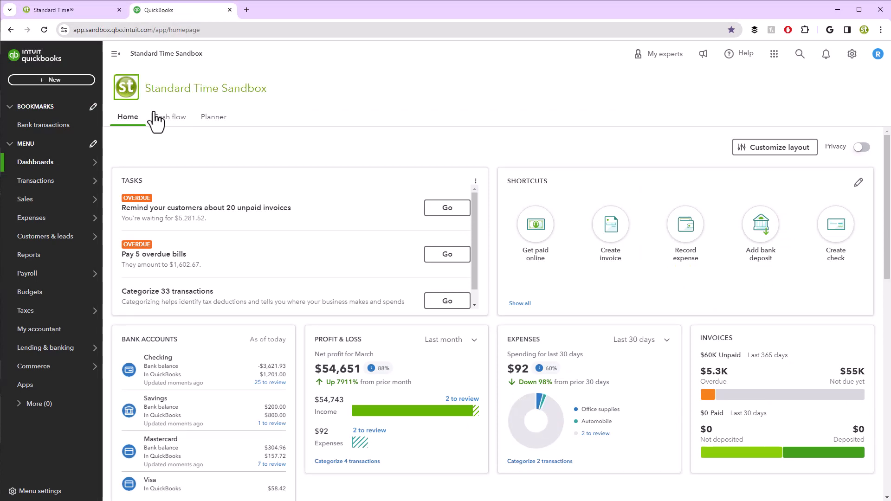
pyautogui.moveTo(46, 202)
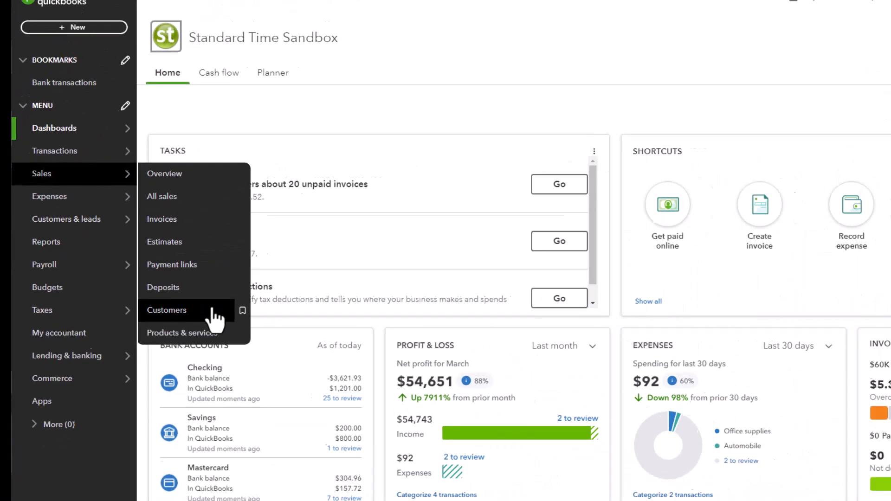
pyautogui.click(275, 309)
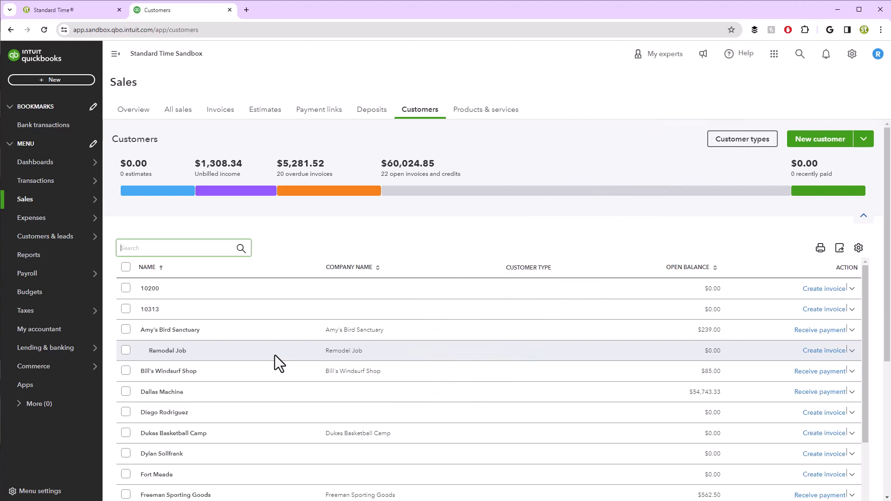
# Filter the QuickBooks products and services list to show only items of type Service
pyautogui.moveTo(51, 201)
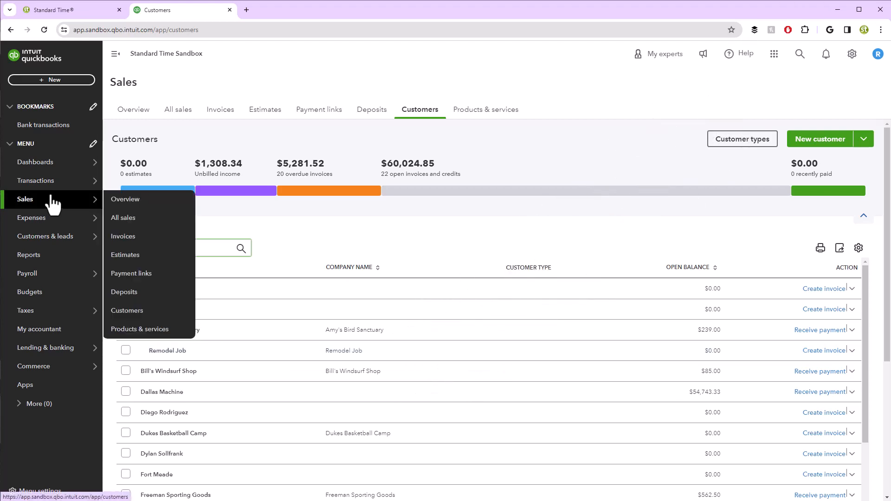
pyautogui.click(173, 331)
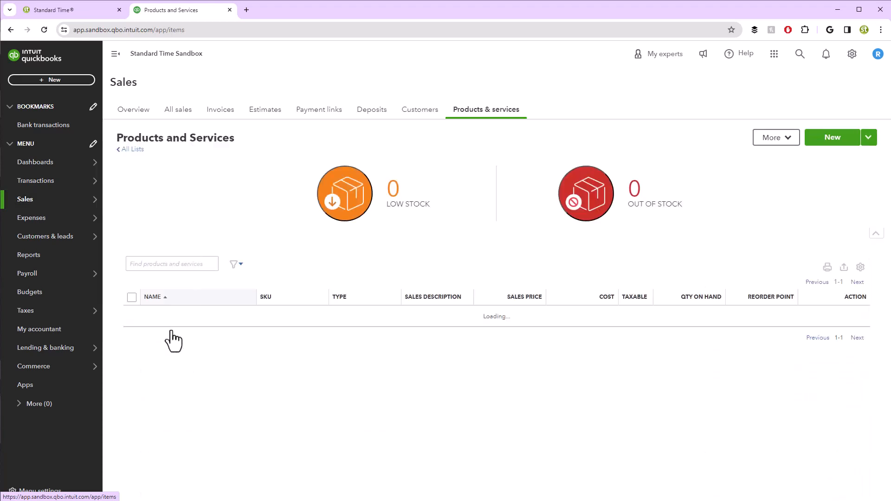
pyautogui.click(235, 266)
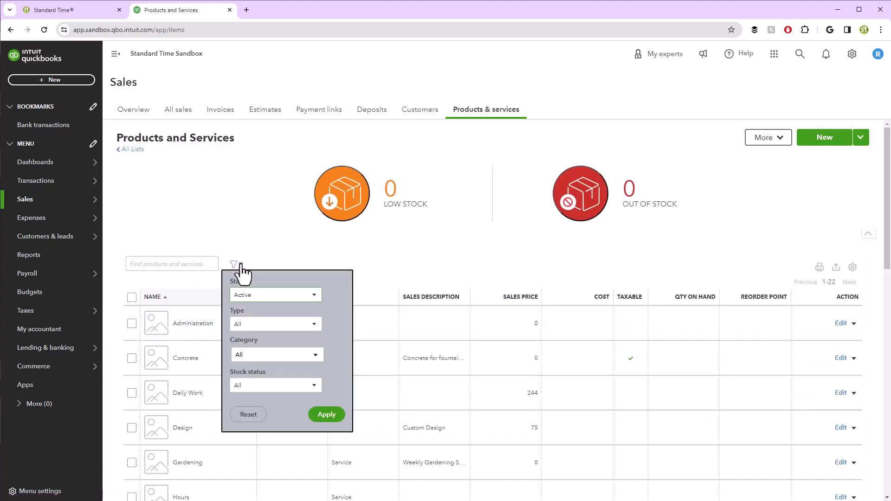
pyautogui.click(312, 323)
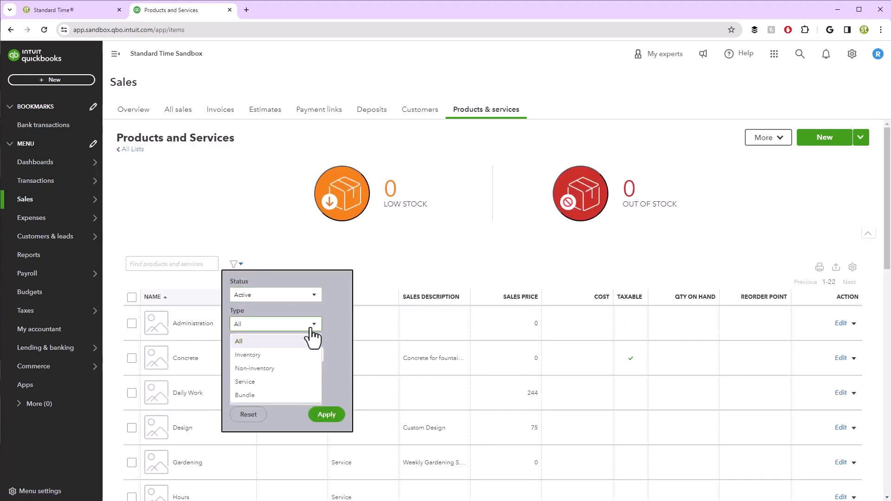
pyautogui.click(277, 383)
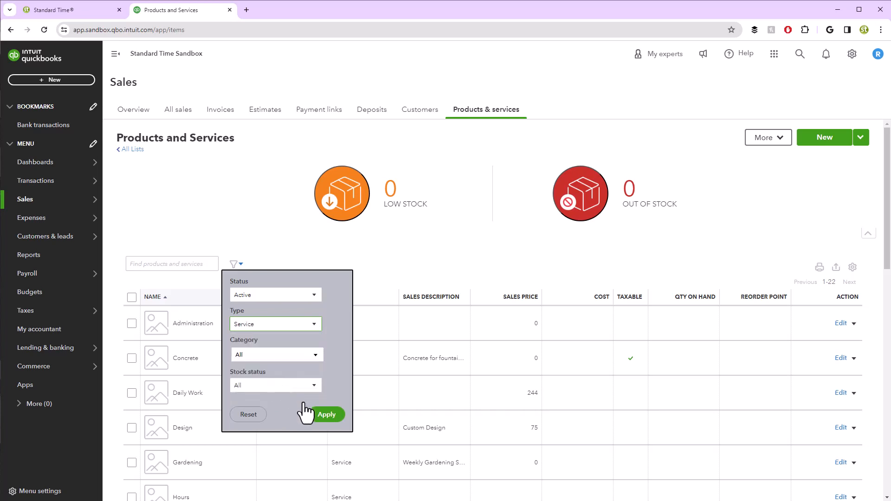
pyautogui.click(320, 415)
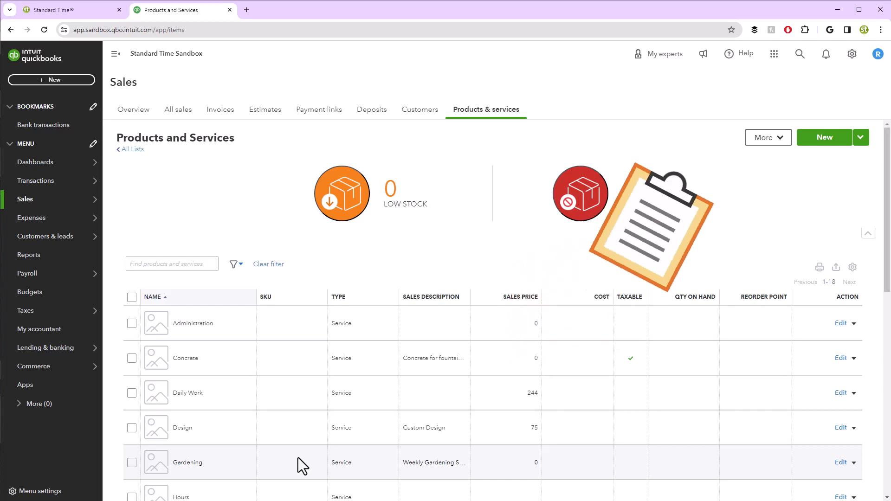
# View the list of sales invoices in QuickBooks
pyautogui.moveTo(41, 202)
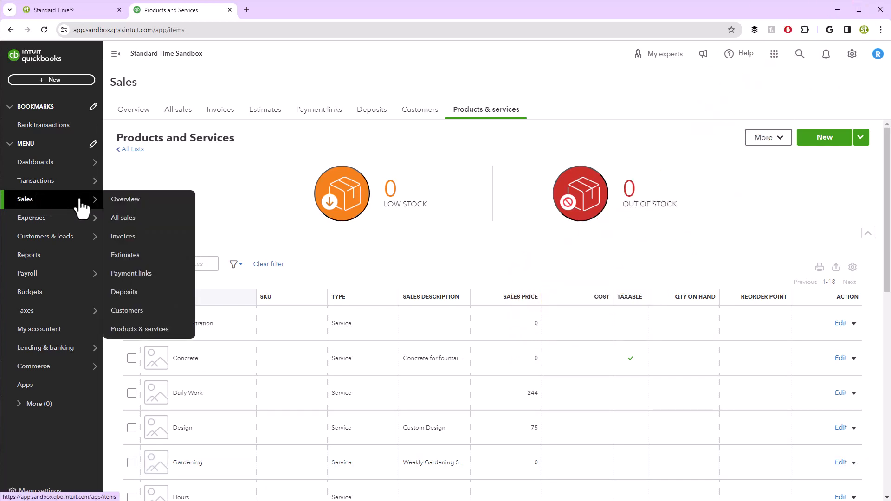
pyautogui.click(155, 238)
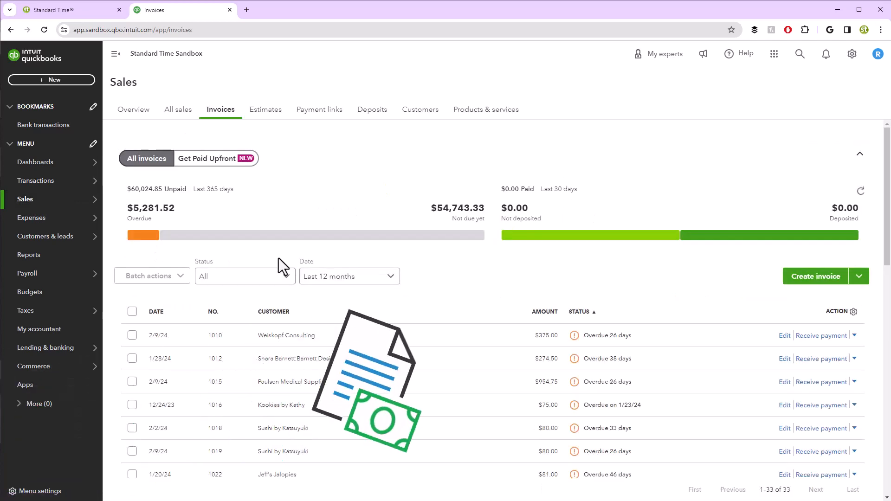
# Switch back to Standard Time and open its QuickBooks integration page from the overview of all views
pyautogui.click(57, 10)
pyautogui.click(199, 122)
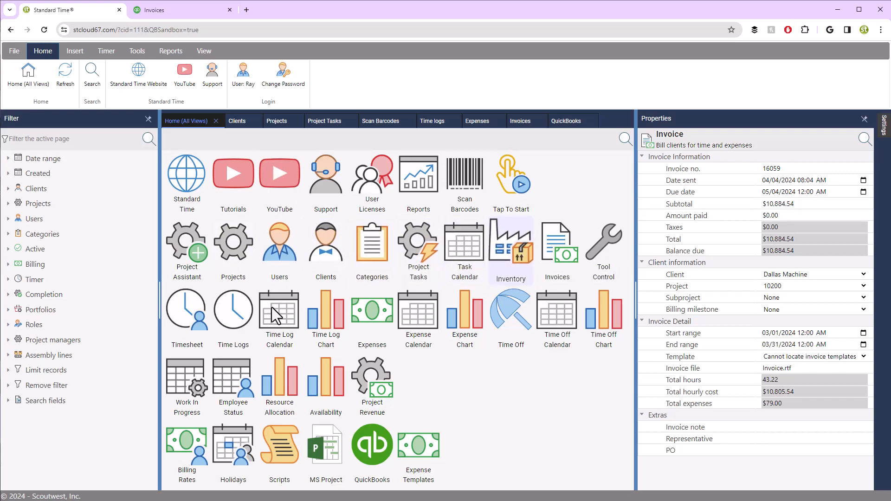
pyautogui.click(372, 445)
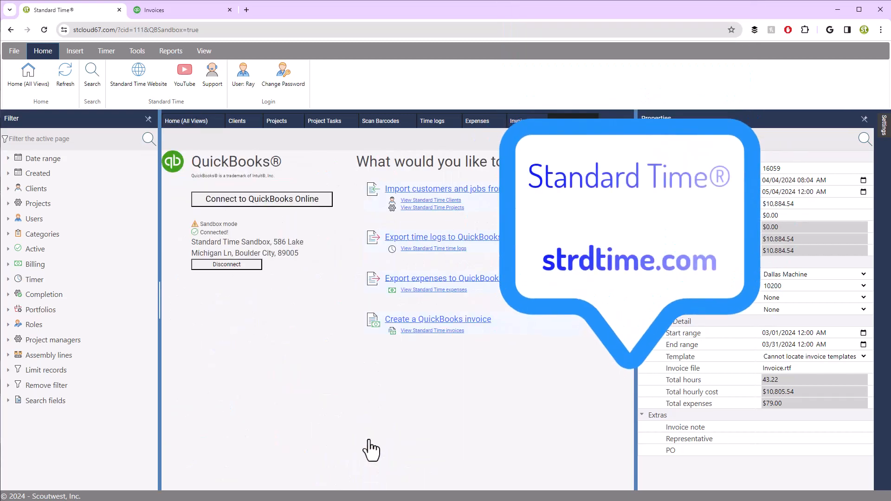